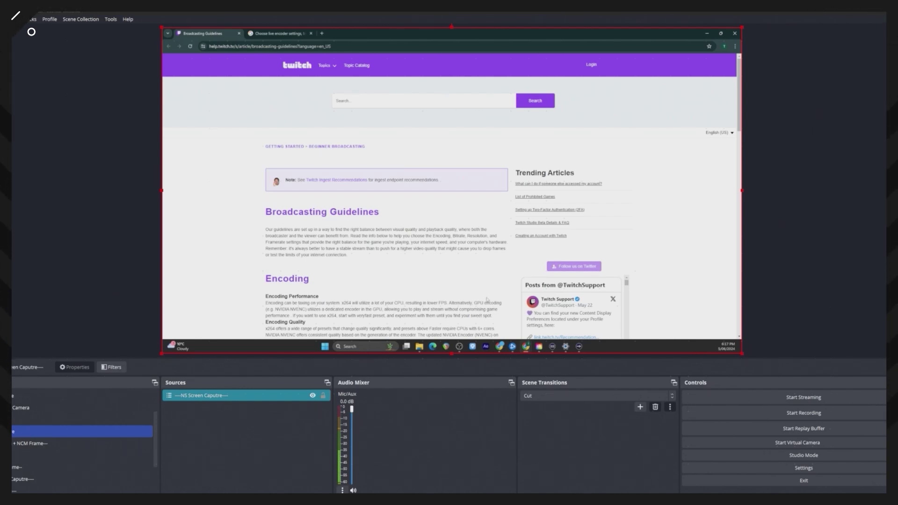
Glance at the YouTube encoder settings article, then return to the Twitch broadcasting guidelines.
scroll(487, 299, "down", 1)
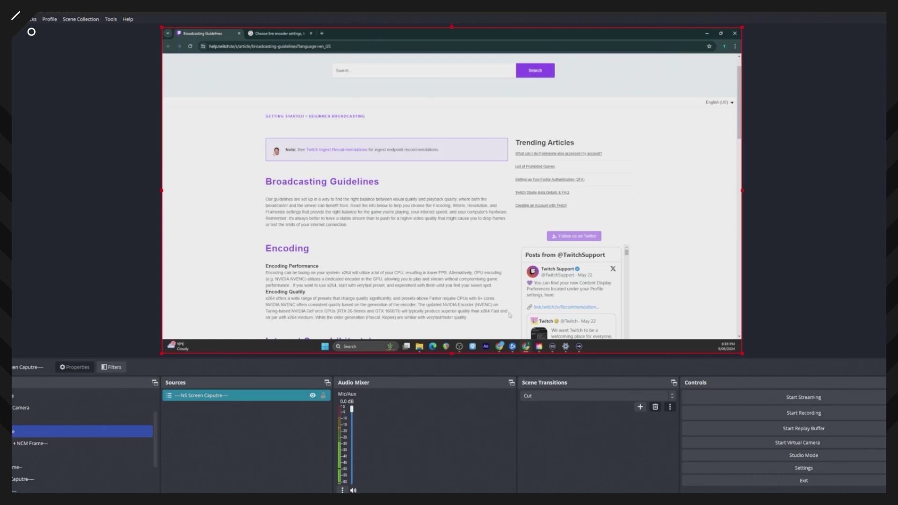
scroll(510, 316, "up", 1)
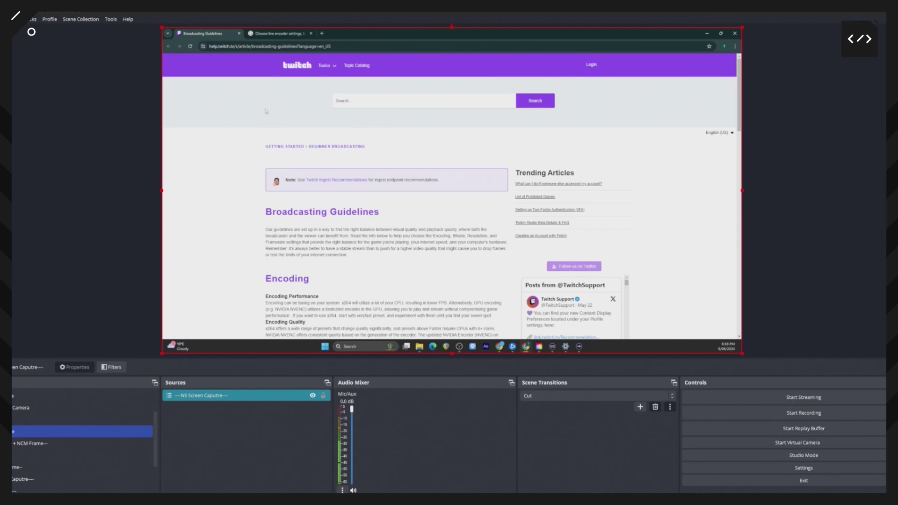
left_click(285, 33)
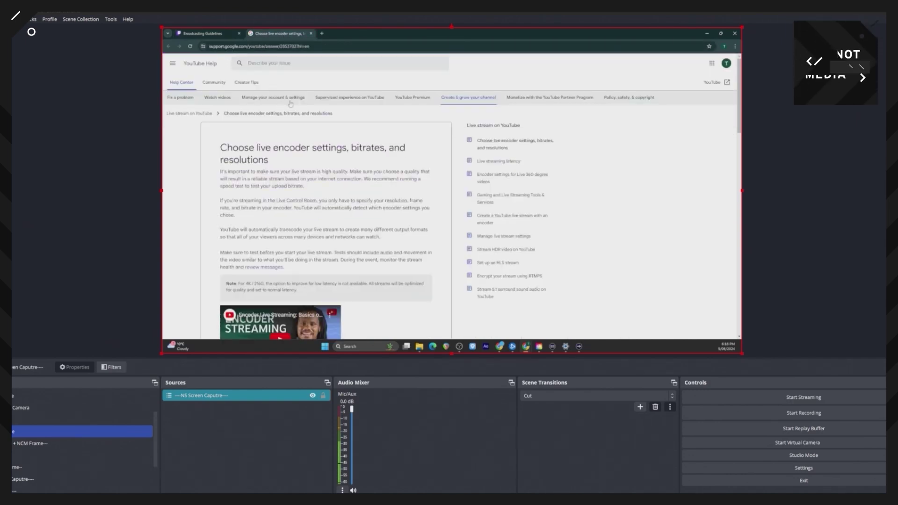
key("ctrl+Tab")
Highlight the Broadcasting Guidelines heading, then bring up OBS Output settings showing NVENC H.264 at 2500 Kbps.
scroll(383, 199, "down", 3)
scroll(383, 198, "down", 1)
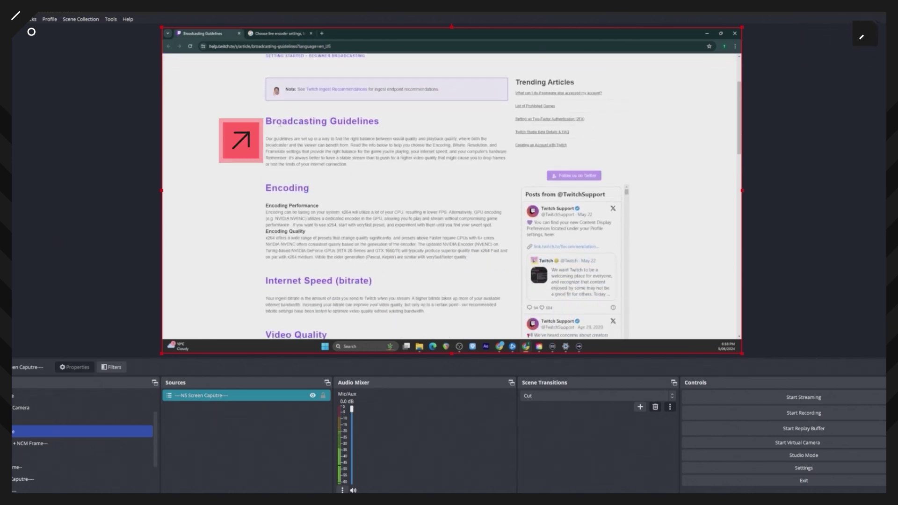
left_click_drag(264, 121, 396, 127)
left_click(388, 192)
scroll(387, 192, "down", 2)
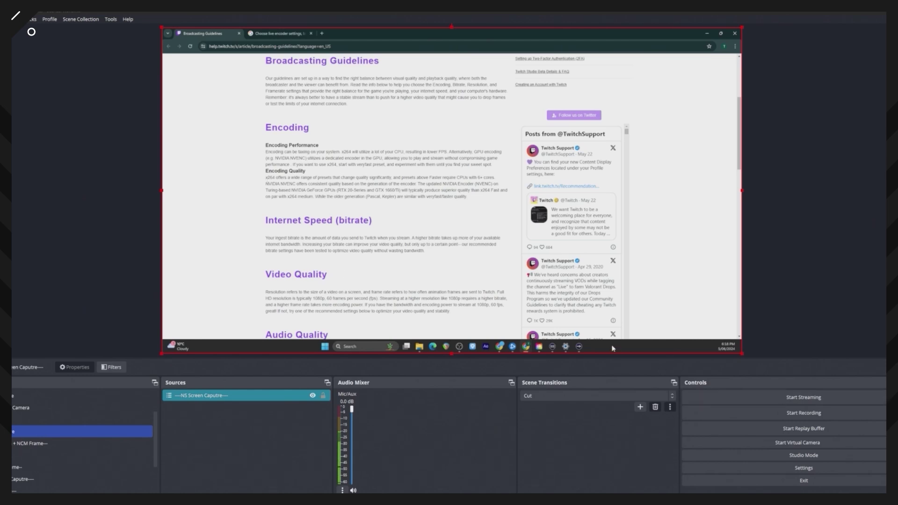
left_click(804, 468)
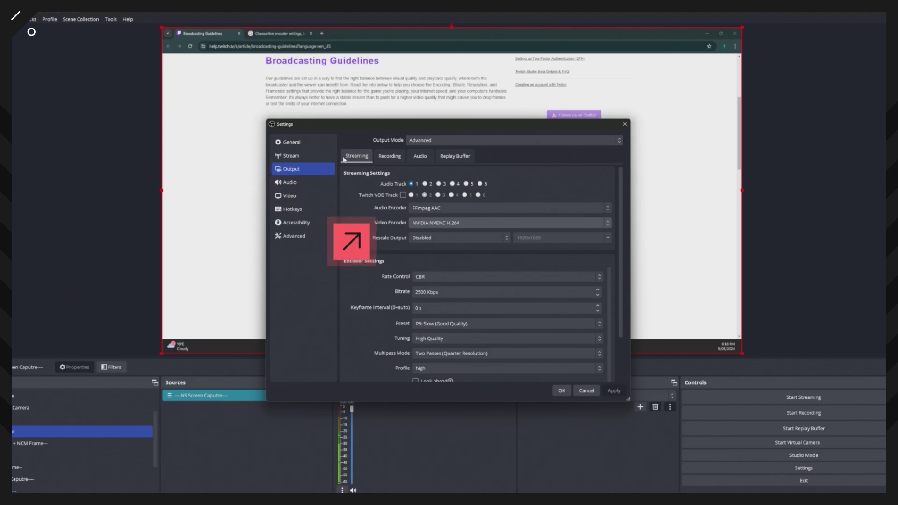
Keep NVIDIA NVENC H.264 as the video encoder and cancel out of Settings.
left_click(448, 224)
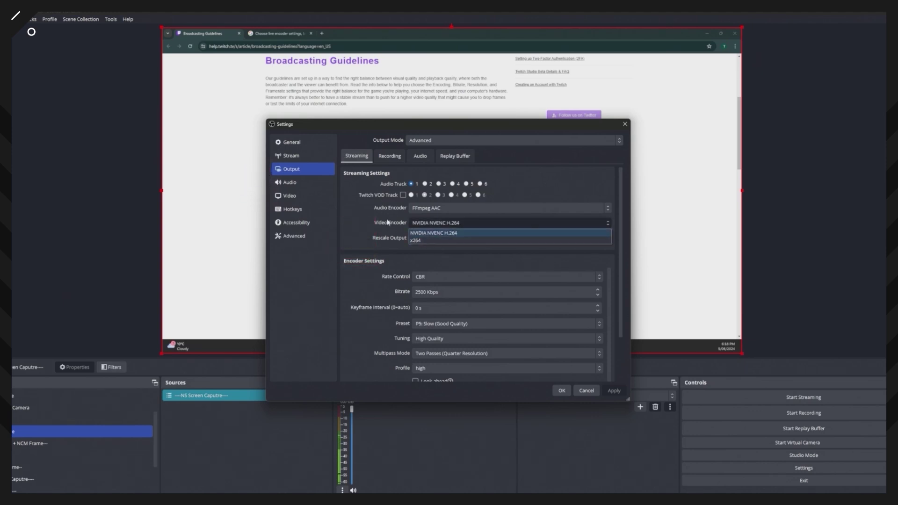
left_click(428, 232)
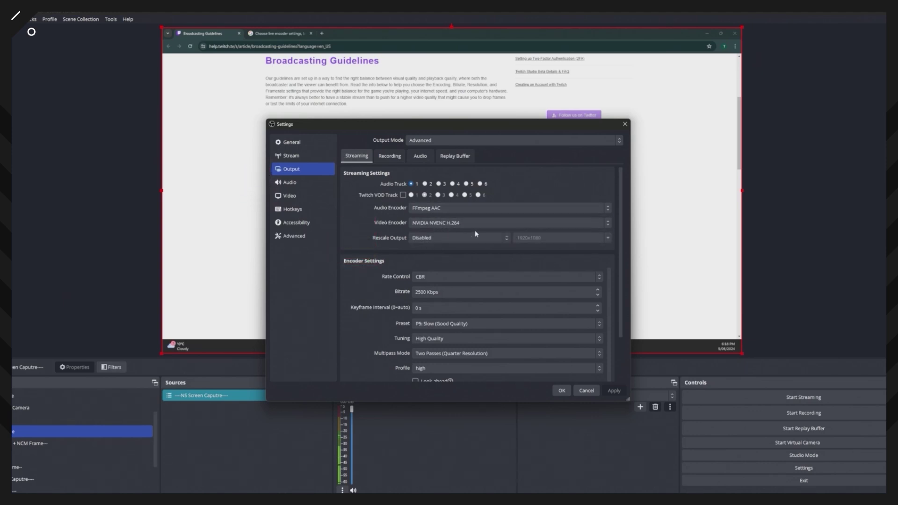
left_click(589, 390)
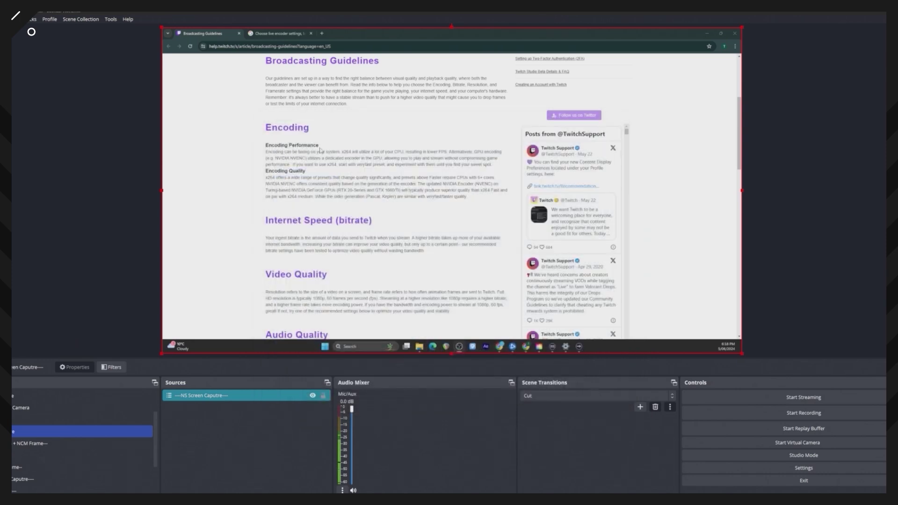
Scroll the Twitch guidelines to Audio Quality and highlight the maximum audio bitrate line.
scroll(320, 238, "down", 1)
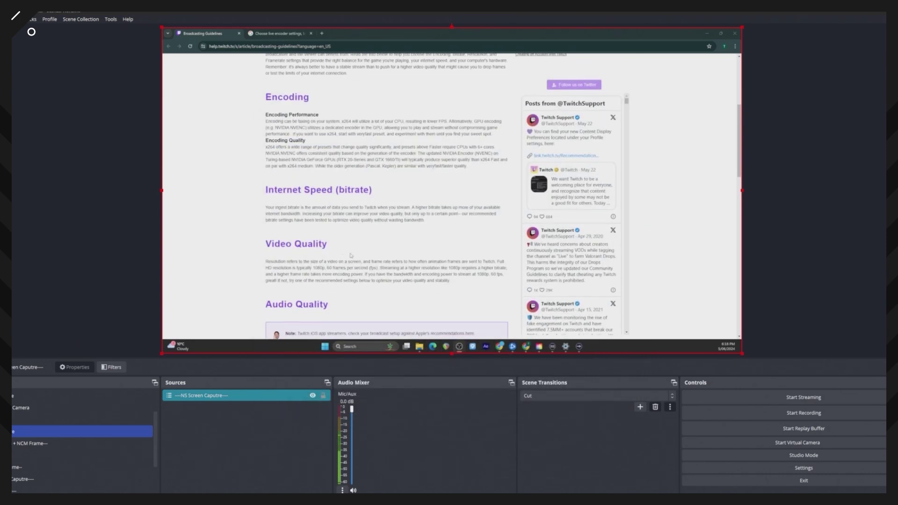
scroll(370, 243, "down", 2)
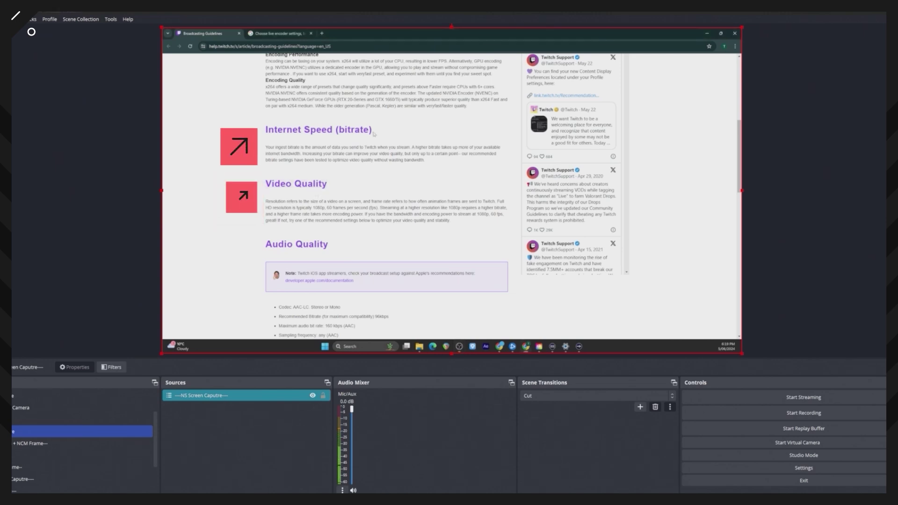
scroll(381, 206, "down", 3)
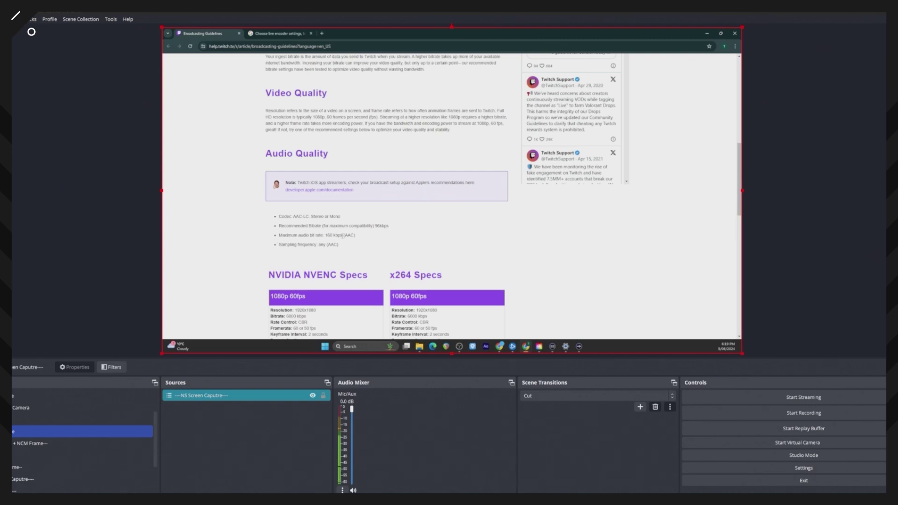
left_click_drag(356, 238, 279, 236)
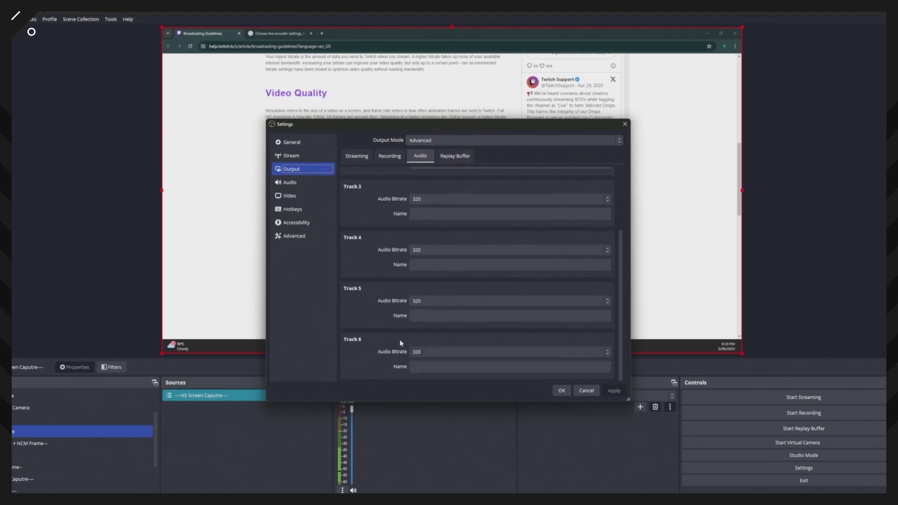
Review the Streaming tab's encoder settings, then the Audio tab's track bitrates of 320.
left_click(357, 156)
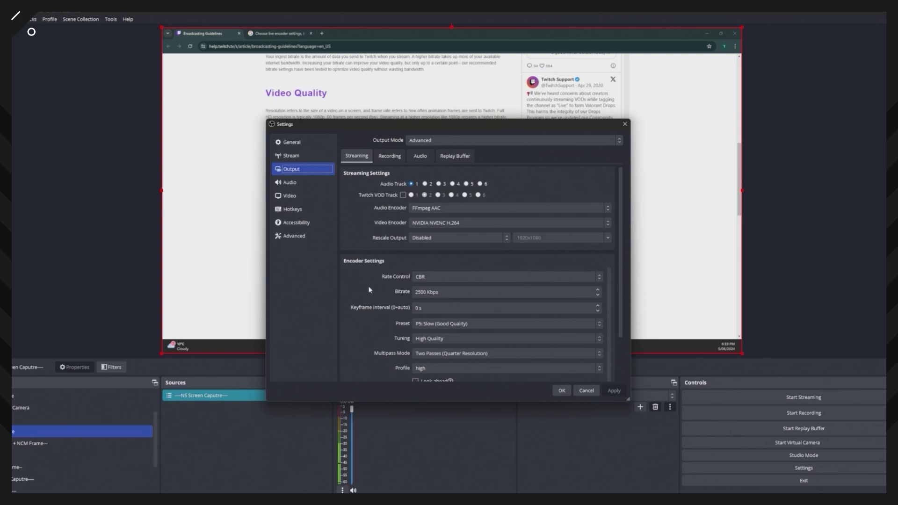
scroll(369, 289, "down", 3)
scroll(369, 287, "up", 3)
left_click(420, 156)
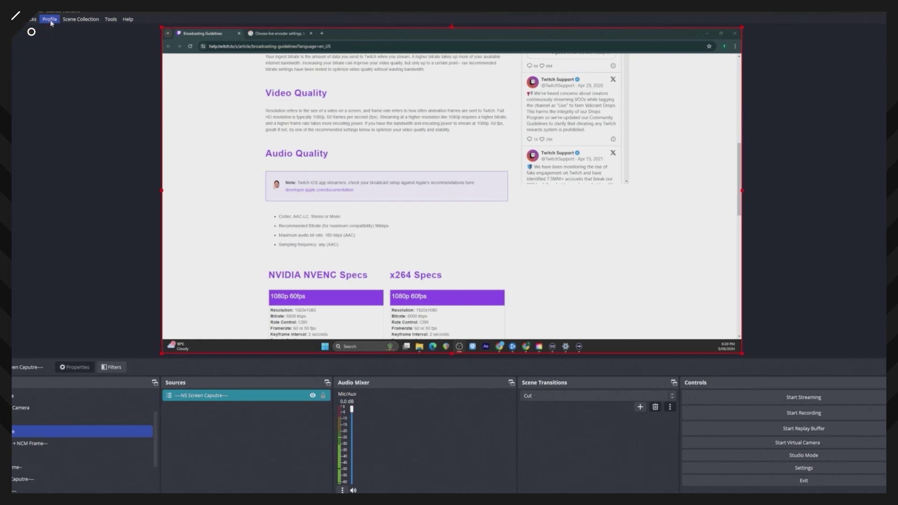
Scroll to the NVENC and x264 cards for 1080p 30fps and 720p 60fps at 4500 kbps.
scroll(346, 247, "down", 1)
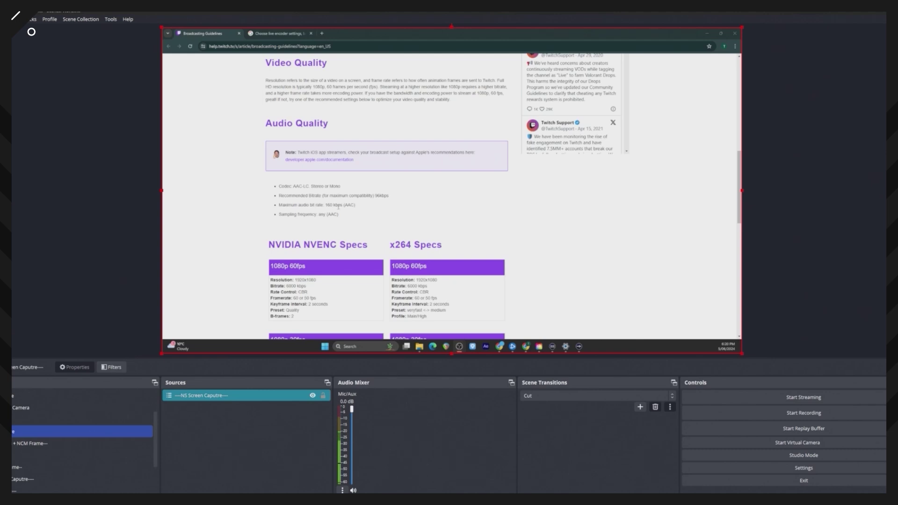
scroll(346, 221, "down", 1)
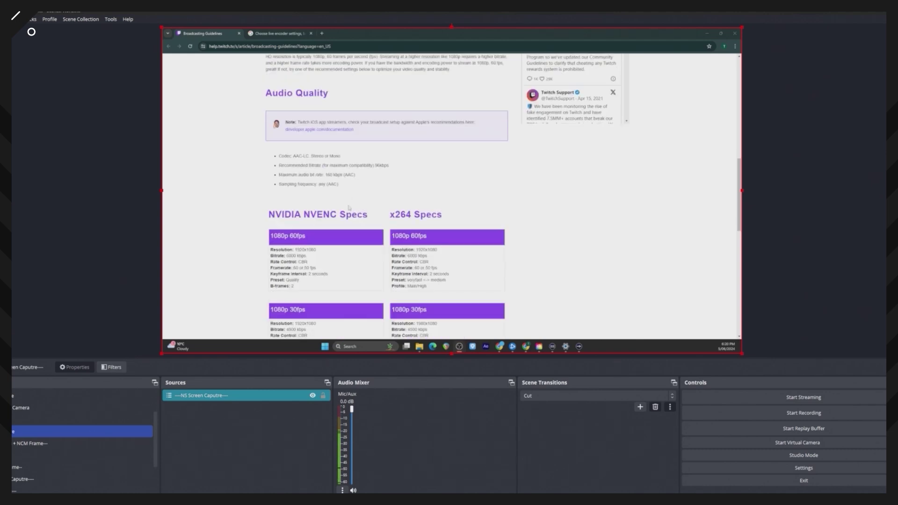
scroll(327, 212, "down", 1)
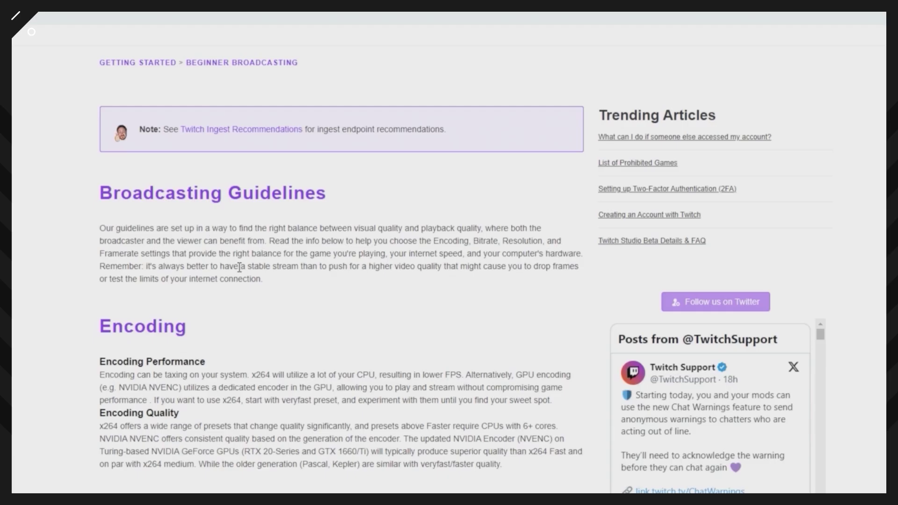
scroll(240, 267, "down", 4)
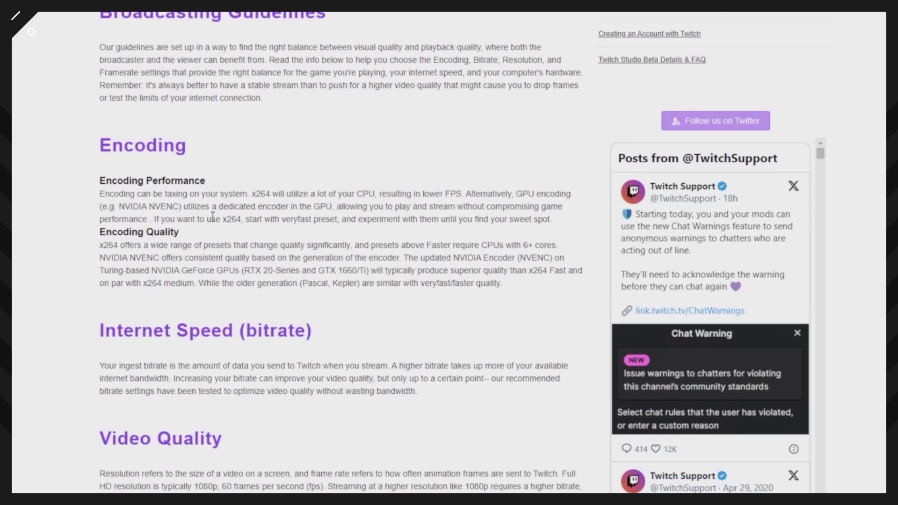
scroll(290, 306, "down", 3)
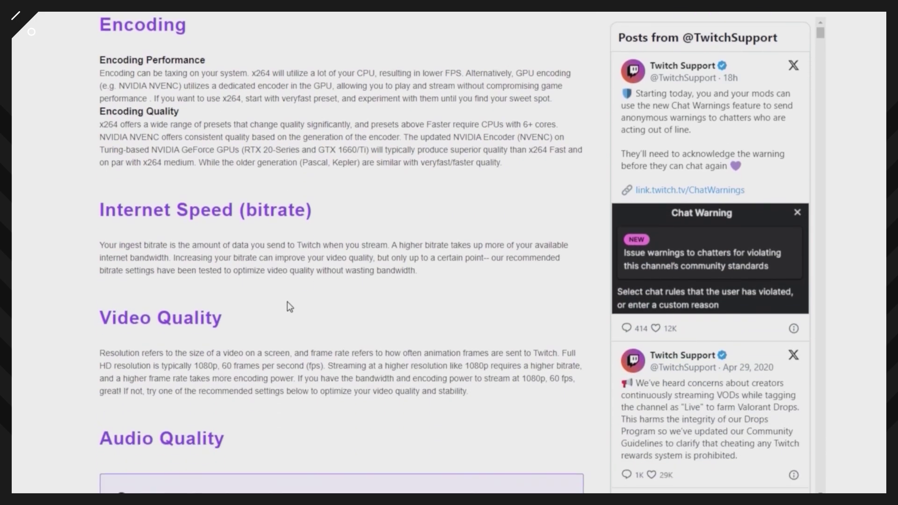
scroll(289, 306, "down", 10)
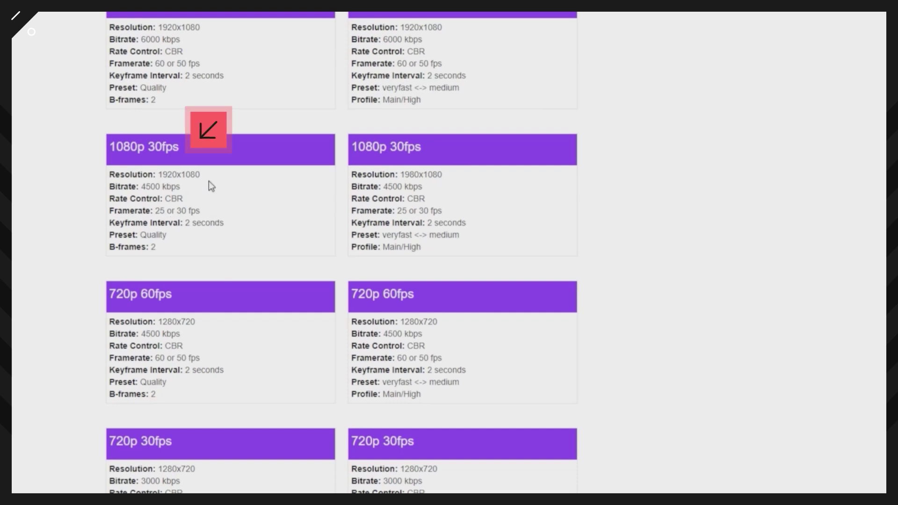
Highlight 1920x1080 in the 1080p 30fps card, then 1280x720 in both 720p 30fps cards.
left_click_drag(206, 177, 142, 188)
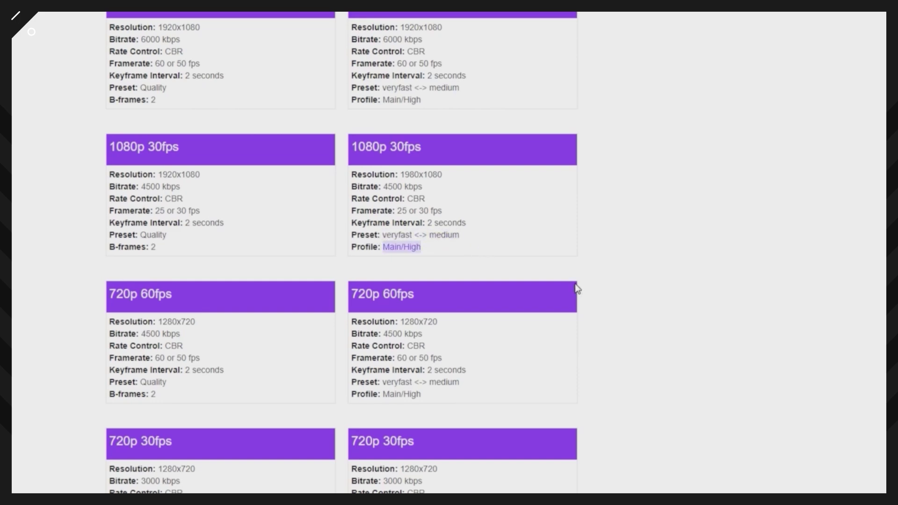
scroll(552, 272, "down", 1)
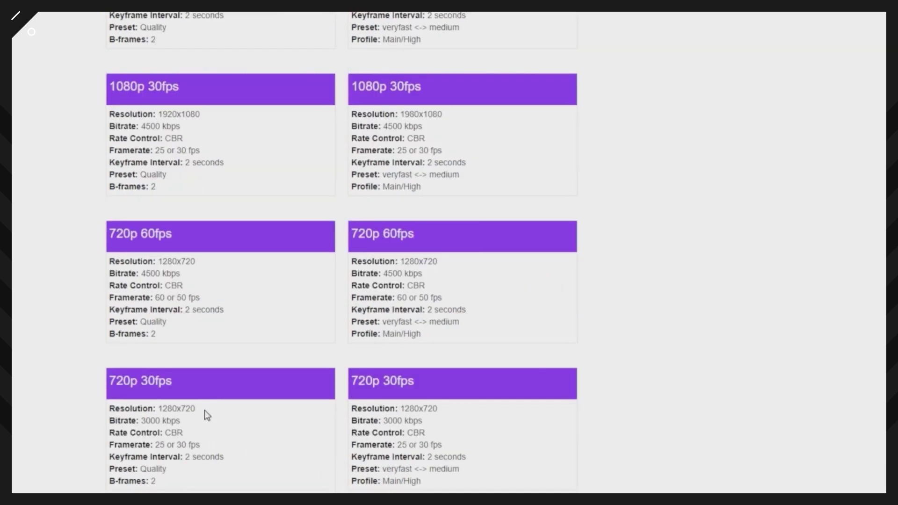
left_click_drag(206, 410, 155, 405)
left_click_drag(453, 409, 400, 408)
left_click(456, 421)
scroll(361, 480, "up", 5)
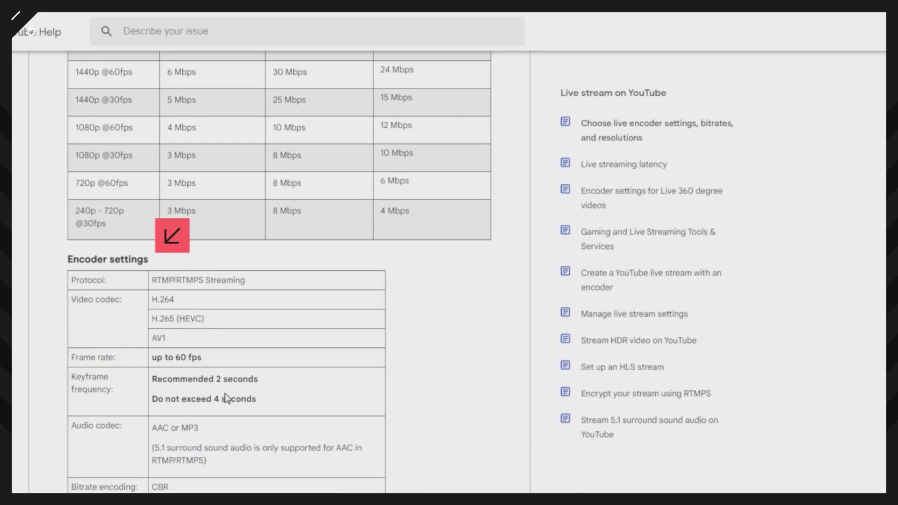
scroll(286, 439, "up", 5)
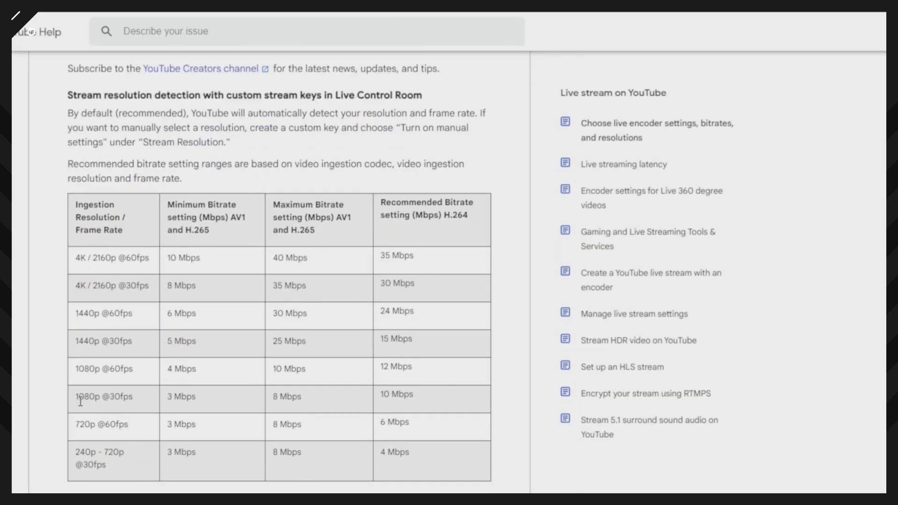
left_click_drag(75, 396, 133, 397)
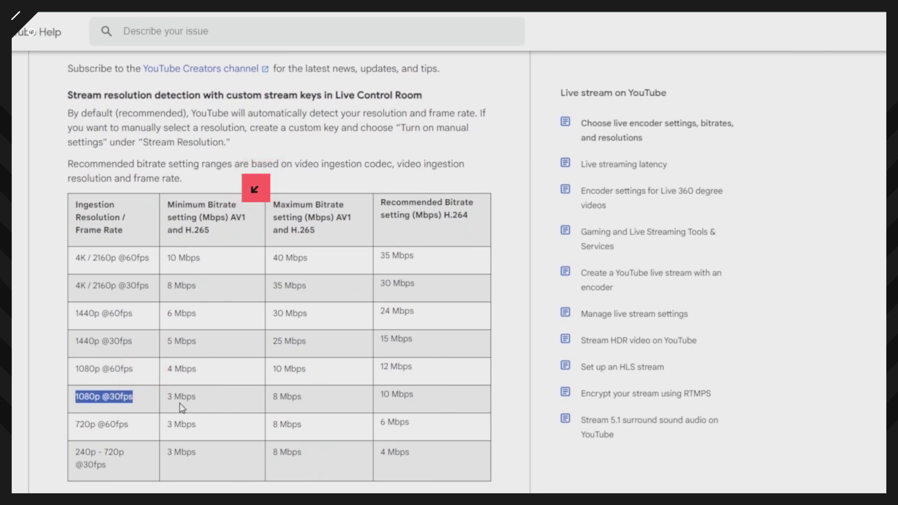
left_click_drag(169, 397, 211, 400)
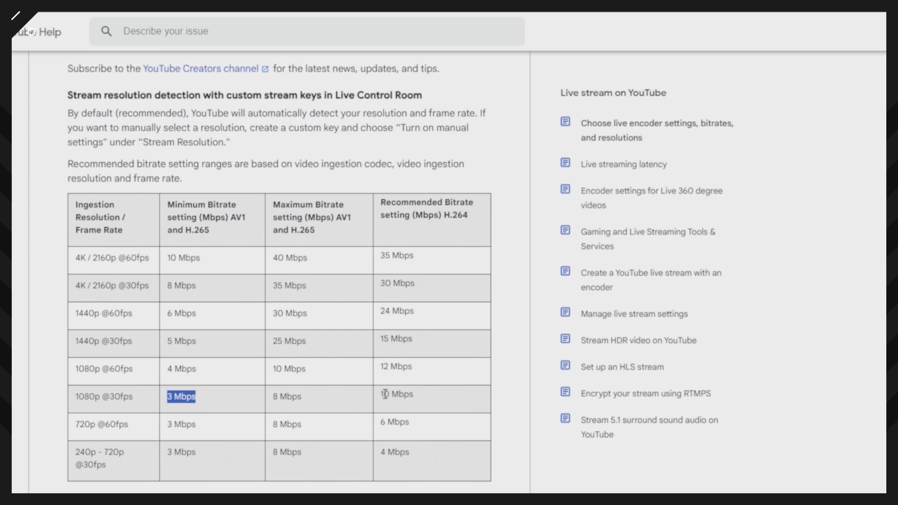
left_click_drag(381, 397, 415, 397)
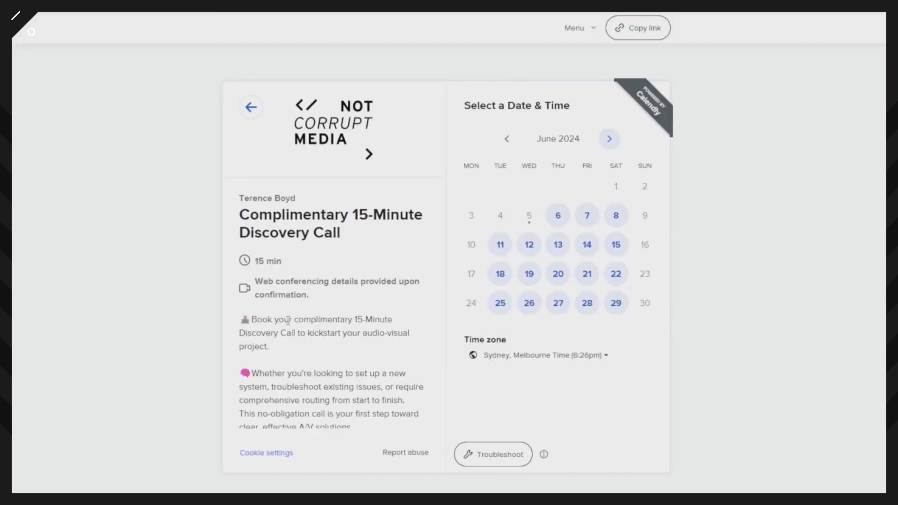
Choose Friday, June 7 at 8:00am for the discovery call and continue to the details form.
left_click(588, 220)
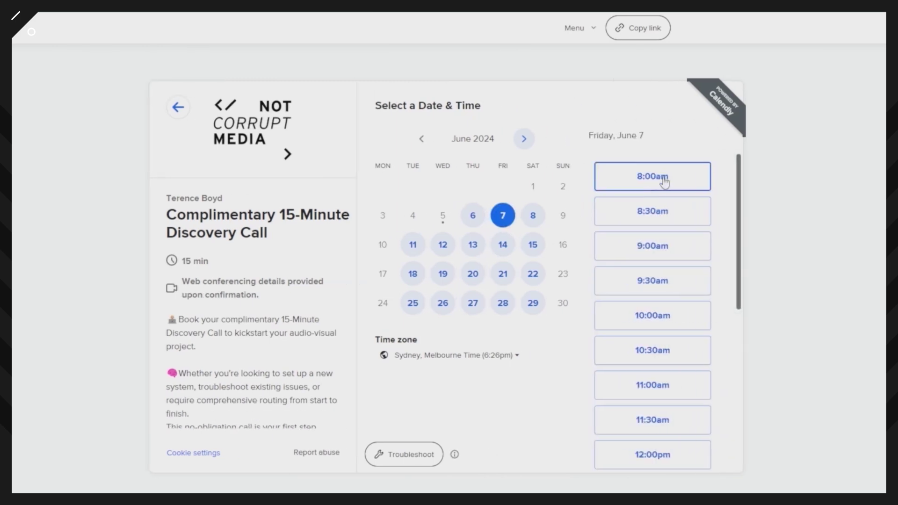
left_click(641, 177)
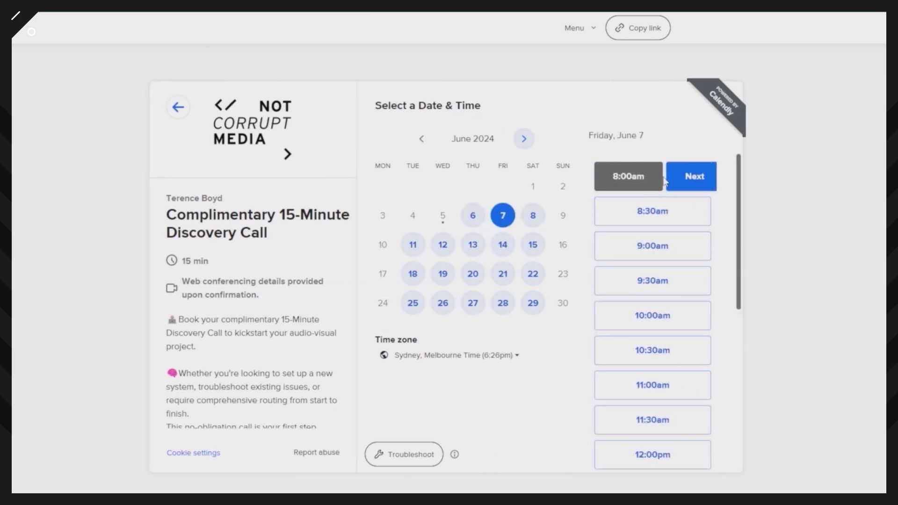
left_click(694, 184)
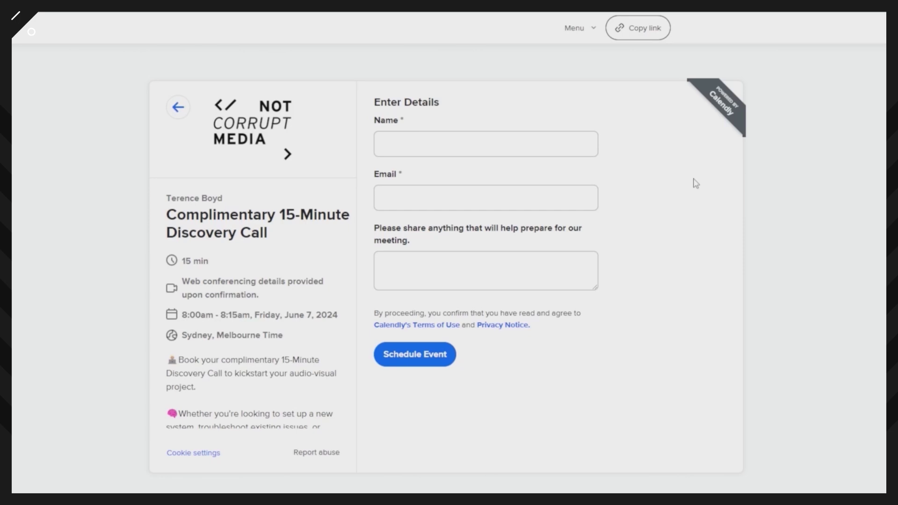